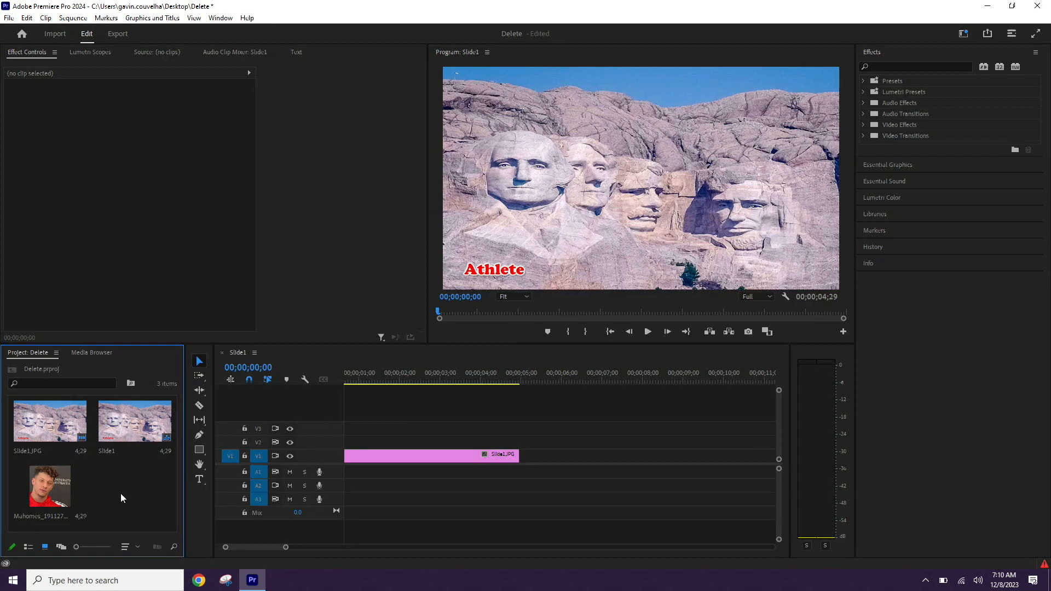
Place Mahomes_191127.jpg on track V2 above the slide and align it with the start of the sequence
left_click(45, 489)
left_click_drag(45, 488, 337, 446)
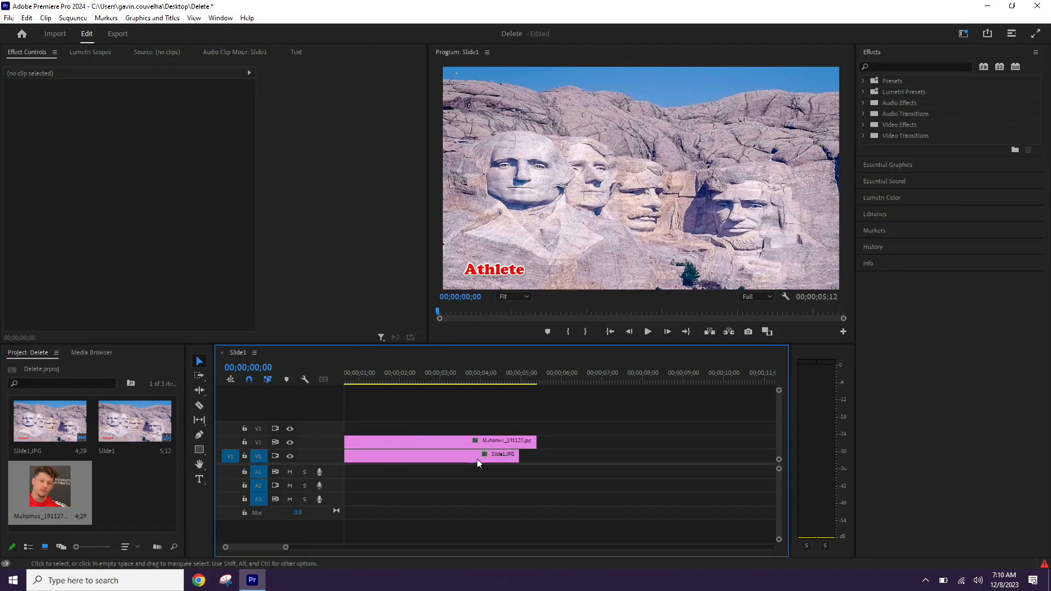
left_click(396, 442)
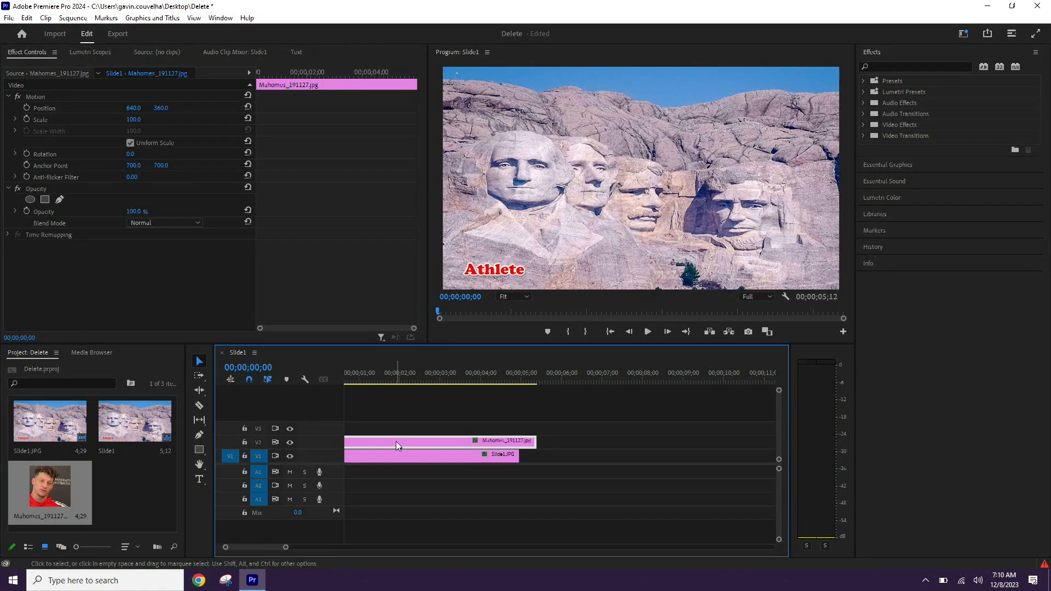
key("space")
key("space")
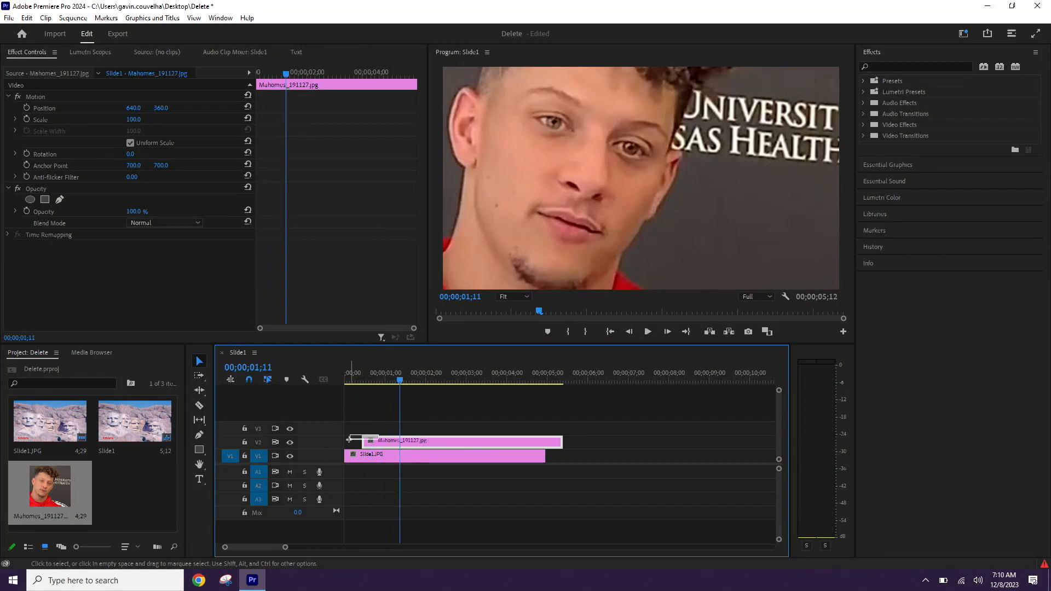
left_click_drag(361, 436, 334, 445)
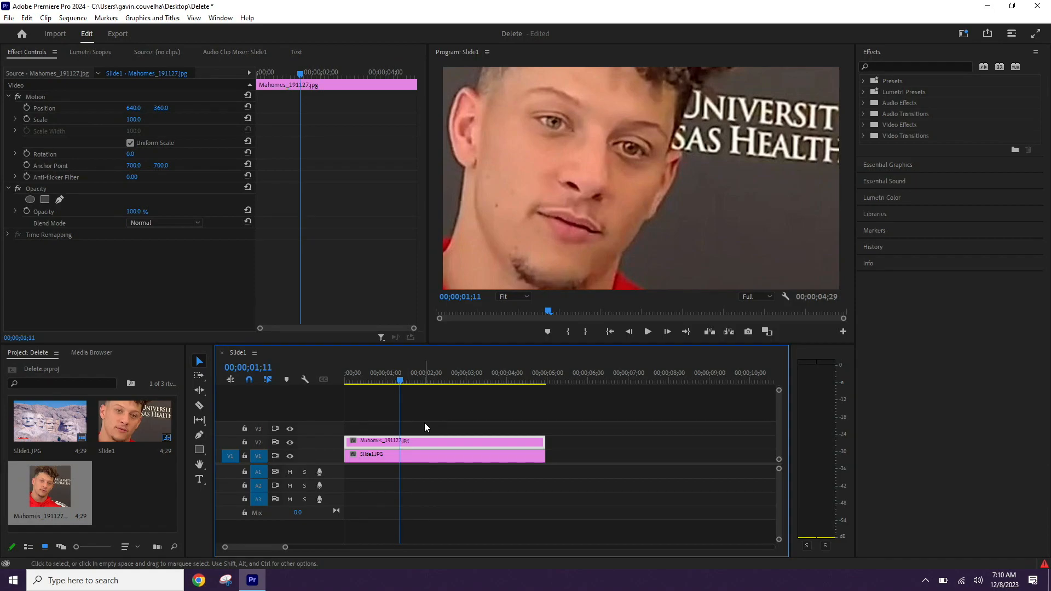
Set the portrait clip on V2 to frame size and apply the obsolete Circle video effect to it
right_click(449, 442)
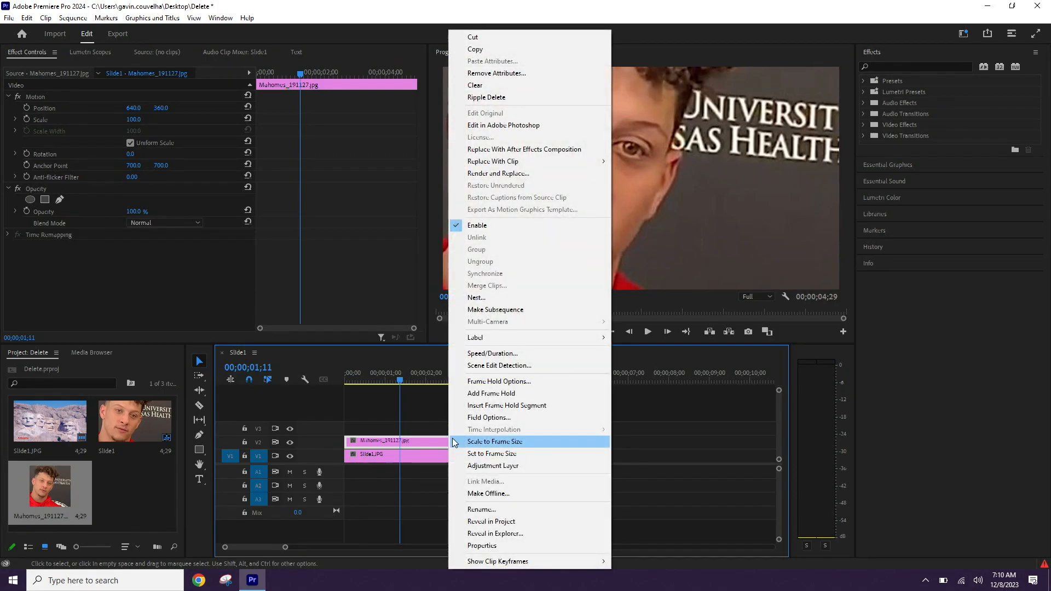
left_click(515, 454)
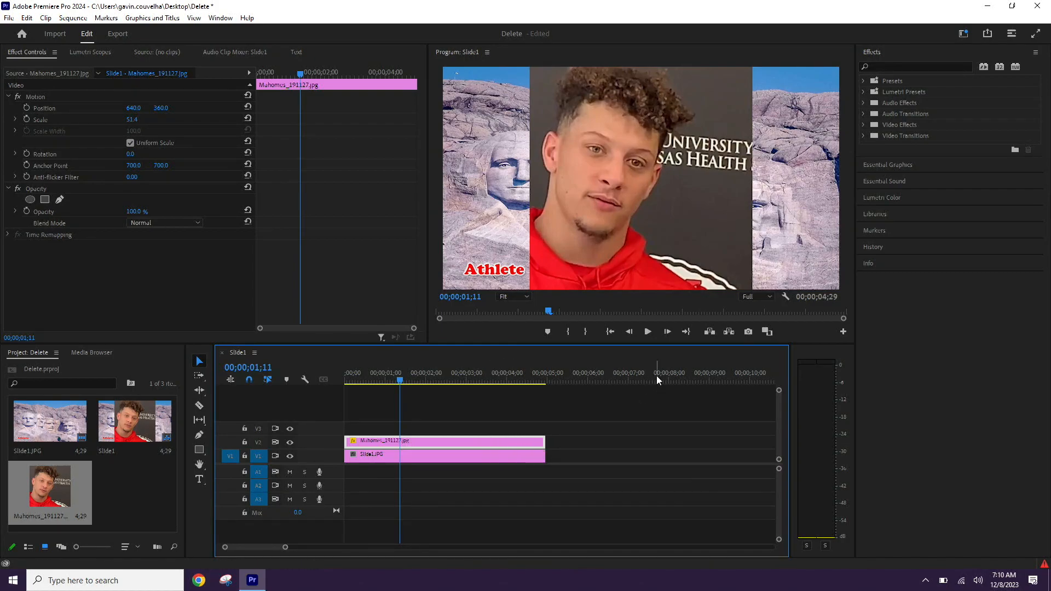
left_click(863, 125)
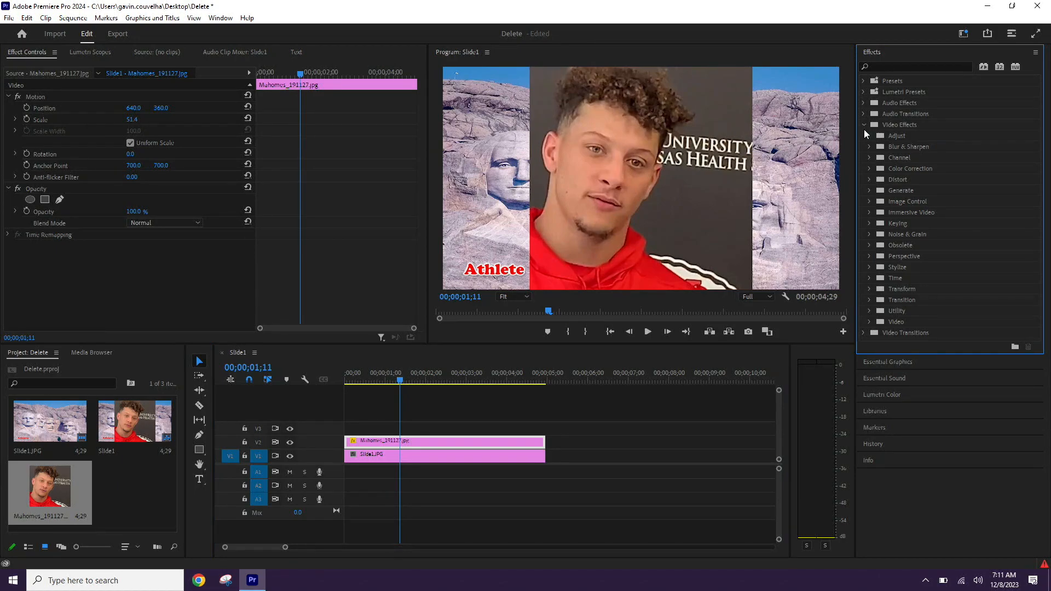
left_click(868, 244)
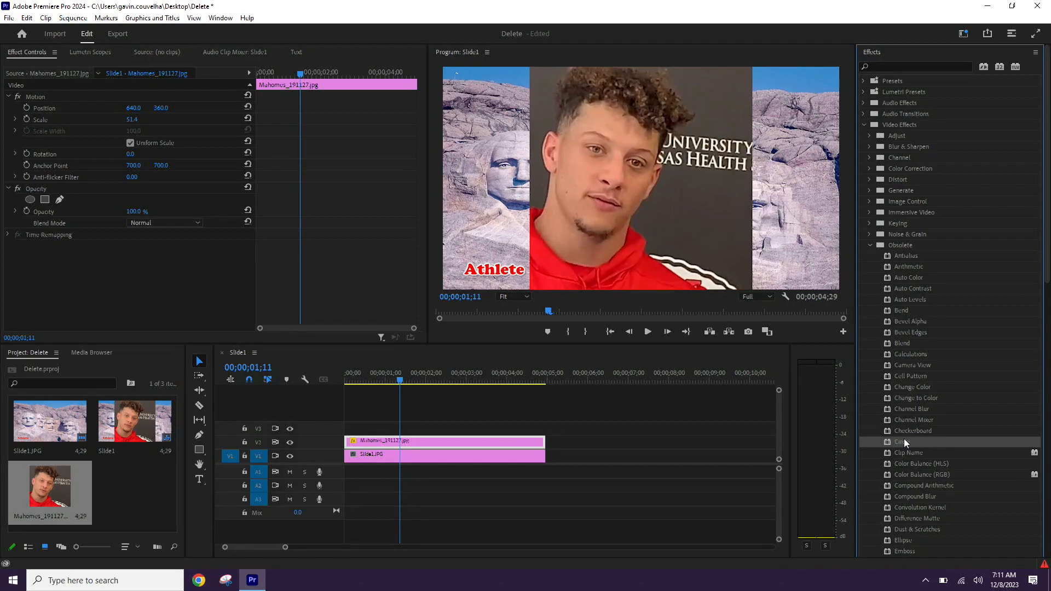
left_click_drag(904, 440, 507, 440)
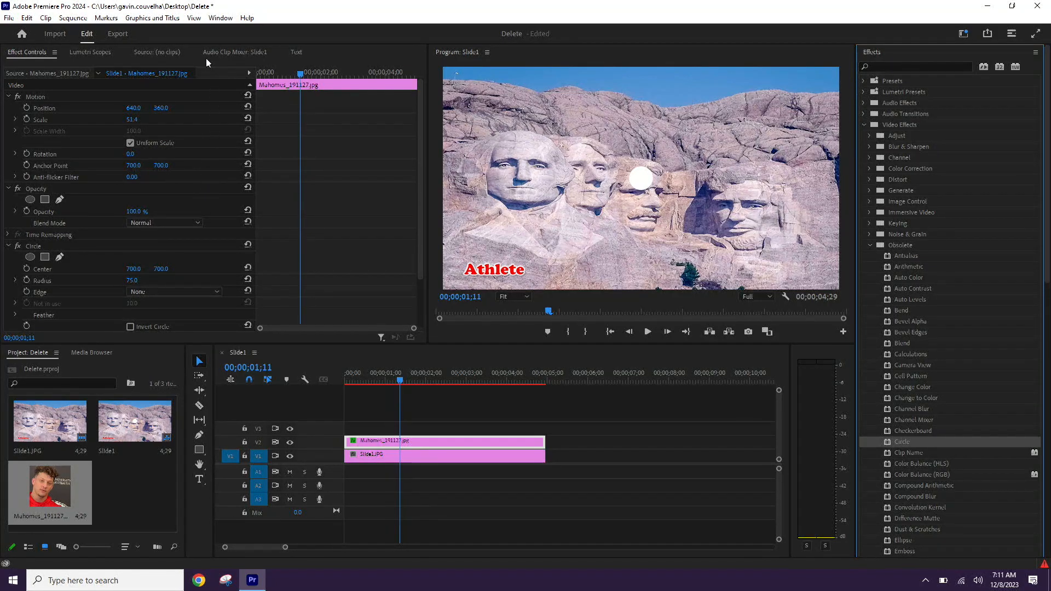
Set the blending mode of the portrait clip's Circle effect to Stencil Alpha
left_click(166, 54)
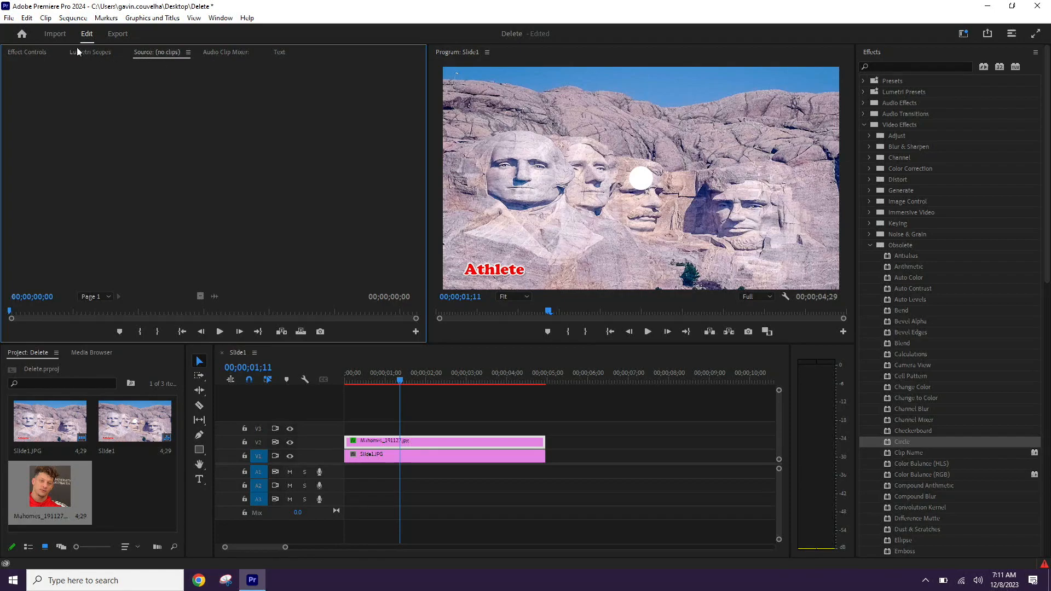
left_click(21, 51)
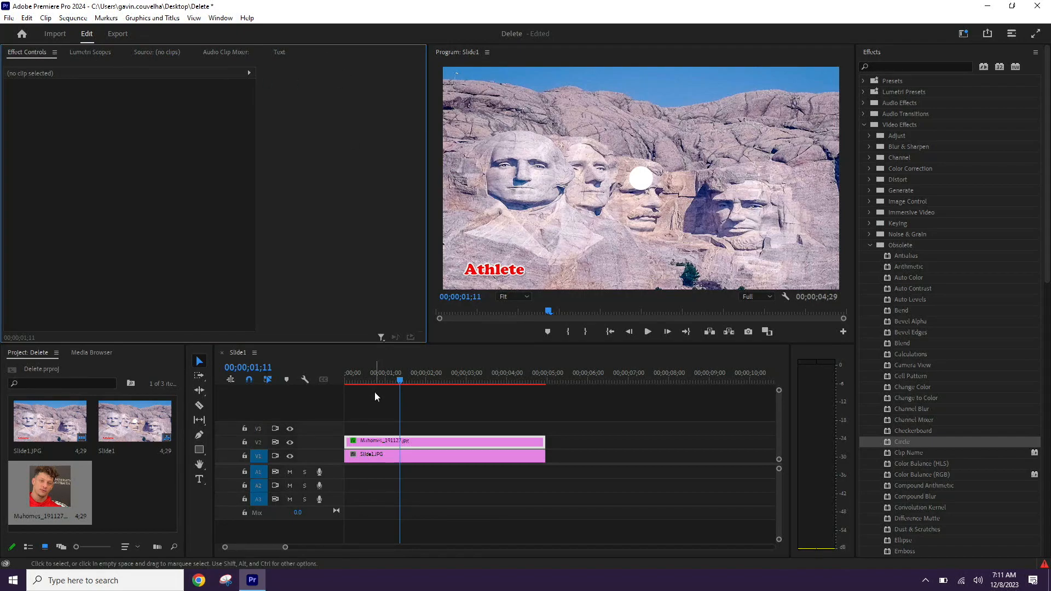
double_click(386, 443)
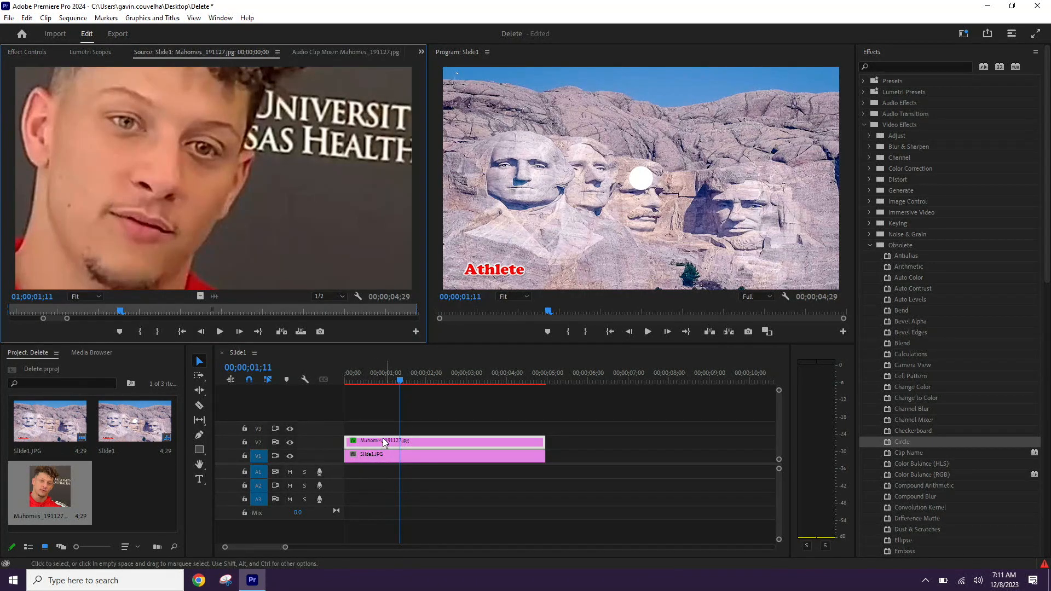
left_click(35, 55)
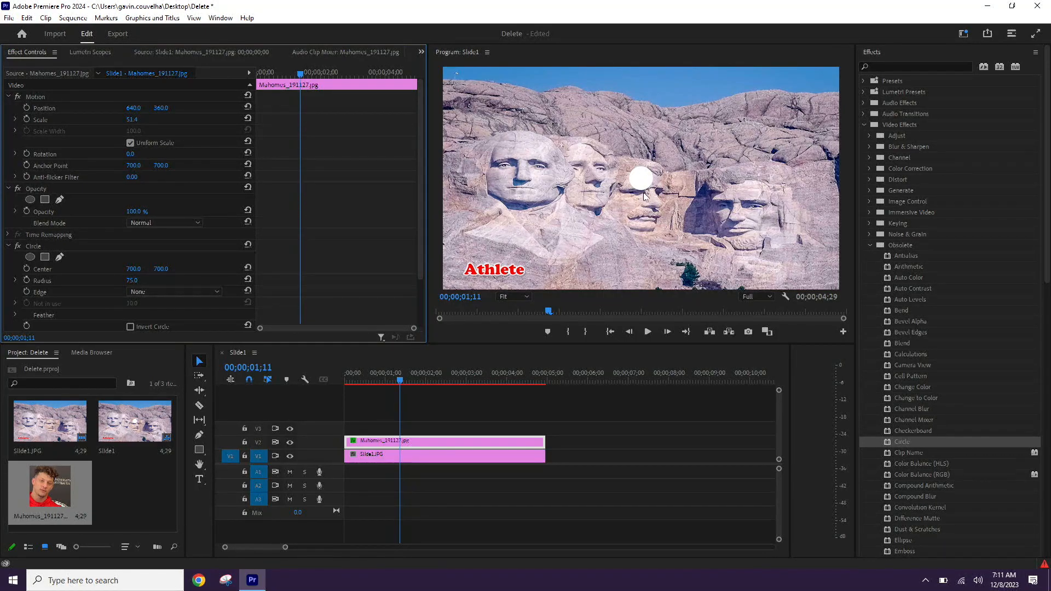
scroll(207, 170, "down", 5)
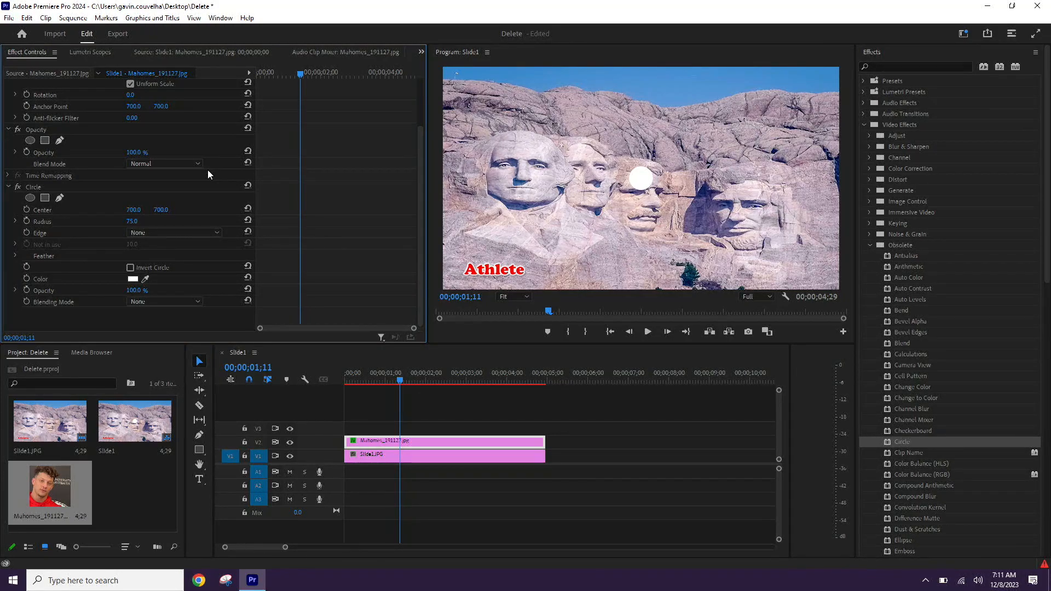
left_click(149, 303)
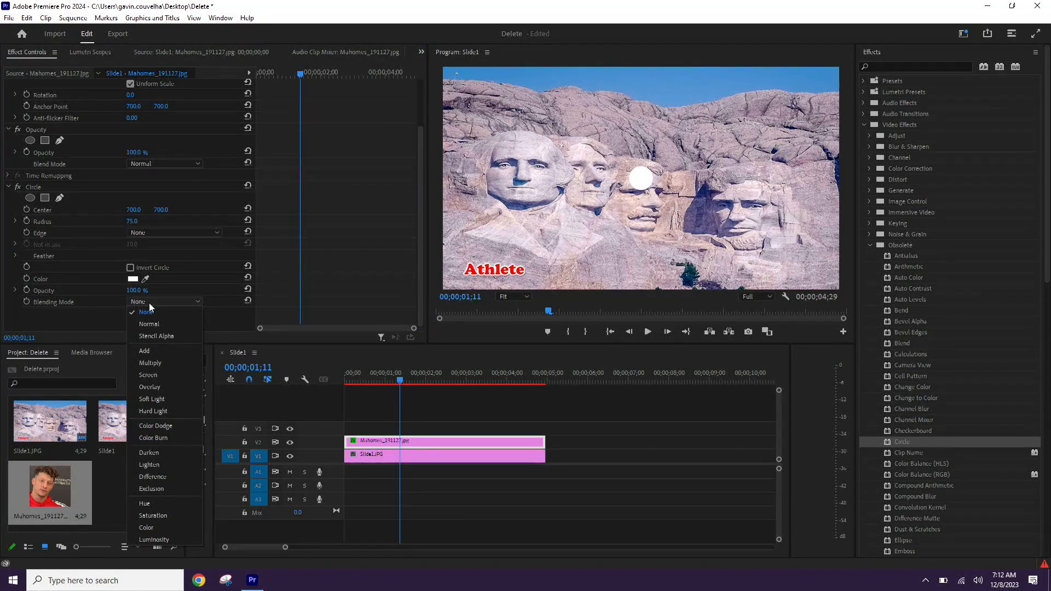
left_click(171, 338)
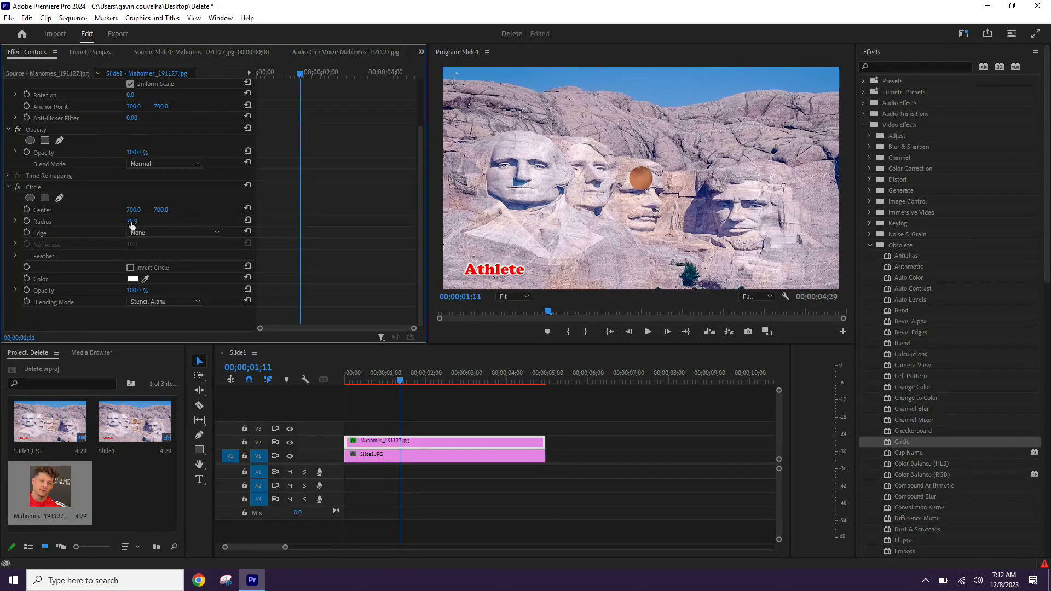
Frame the face with the Circle effect by setting its radius to 448 and its center to 458, 626
left_click_drag(132, 222, 392, 222)
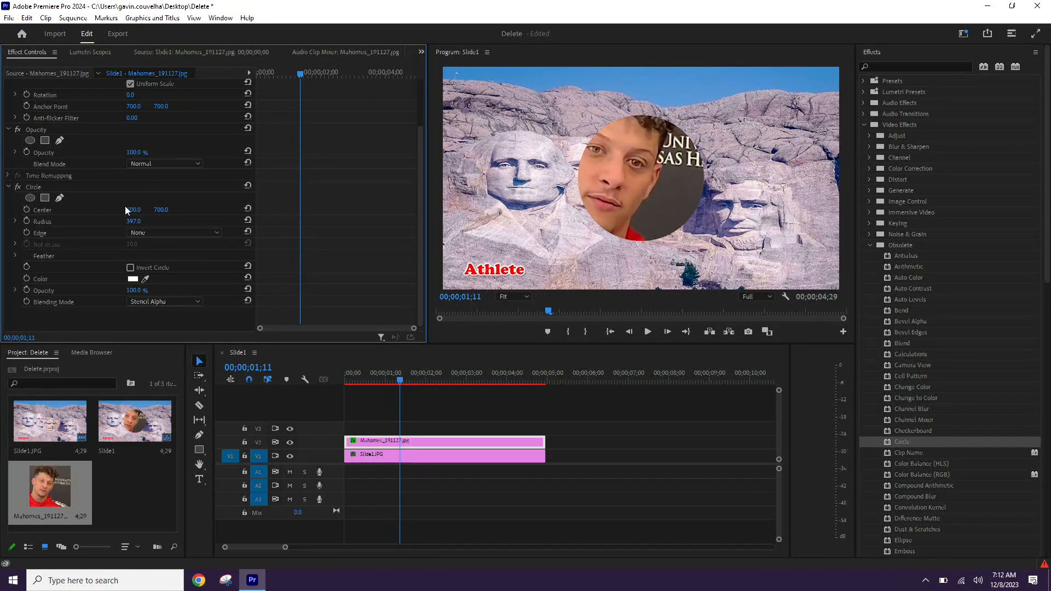
left_click_drag(135, 212, 40, 213)
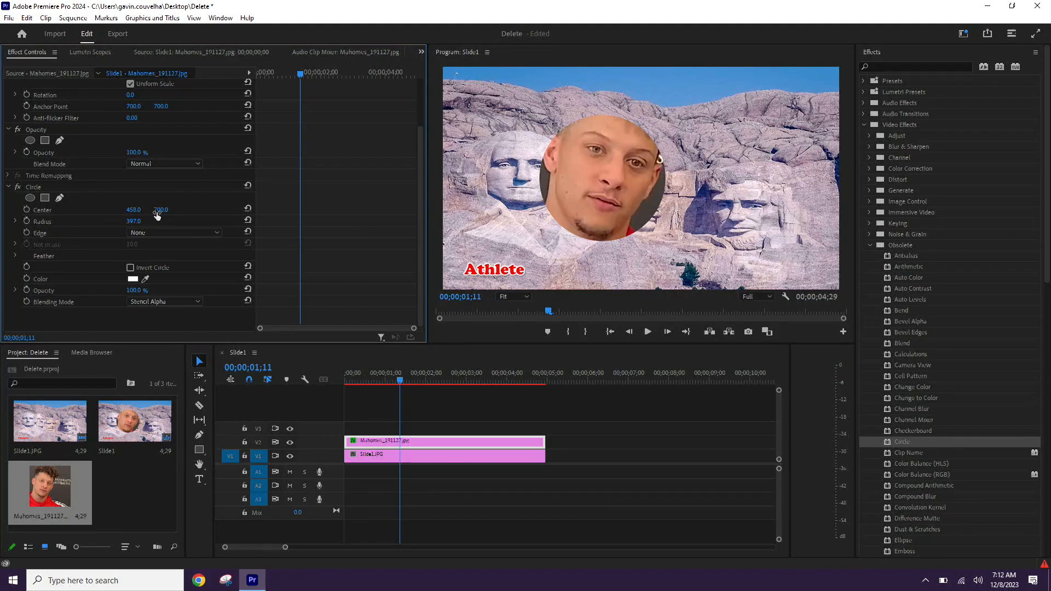
mouse_move(134, 222)
left_mouse_down()
mouse_move(161, 223)
mouse_move(156, 209)
mouse_move(118, 210)
left_mouse_up()
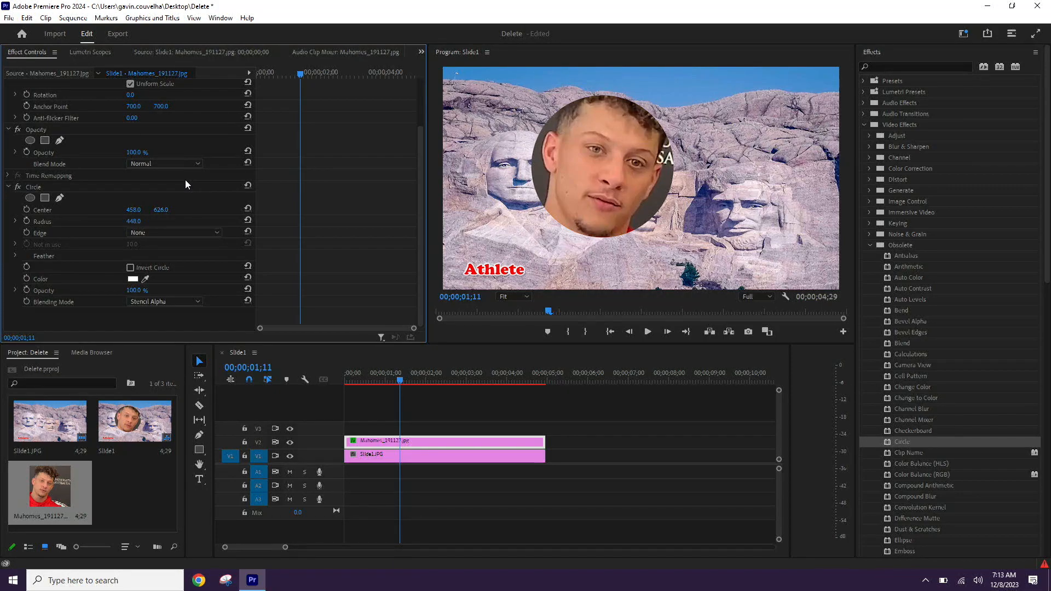
Fit the circular portrait over the first stone face with scale 23.4, rotation -15° and position 320, 334
scroll(186, 184, "up", 3)
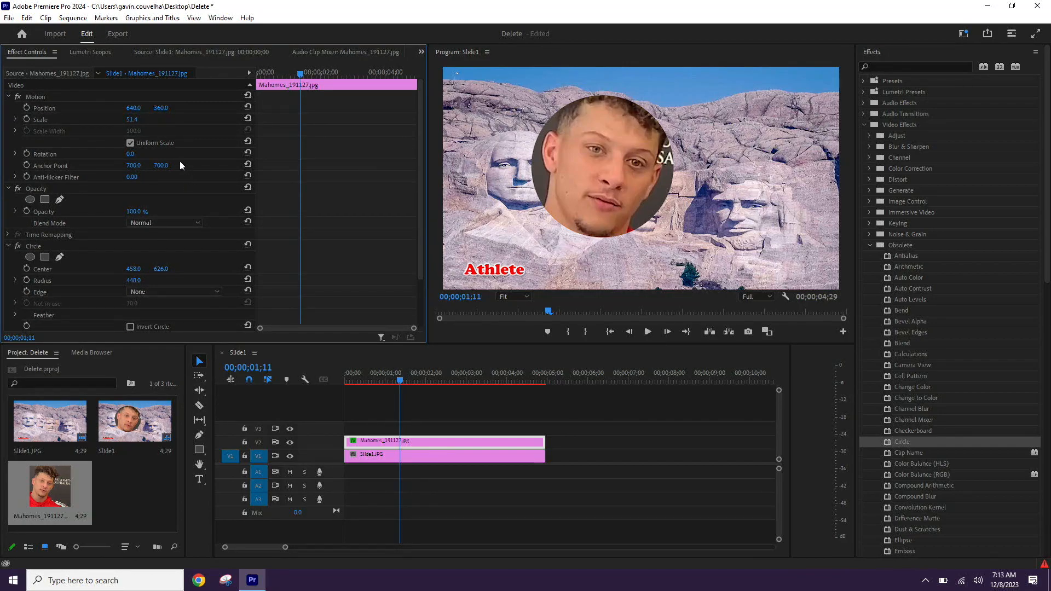
mouse_move(131, 120)
left_mouse_down()
mouse_move(118, 120)
mouse_move(132, 110)
mouse_move(118, 110)
mouse_move(167, 107)
mouse_move(131, 119)
left_mouse_up()
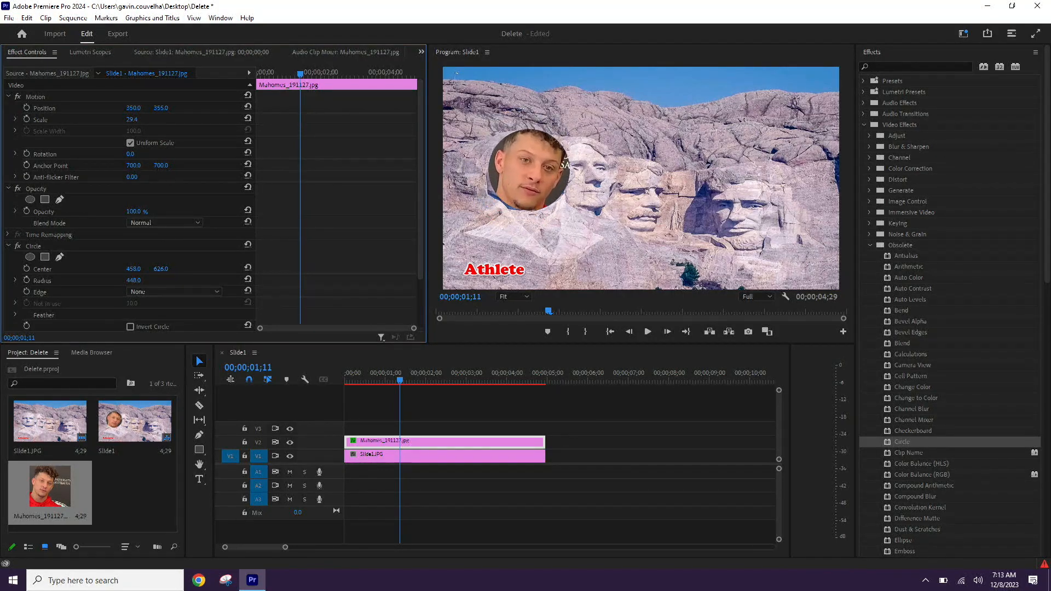
left_click_drag(141, 107, 131, 108)
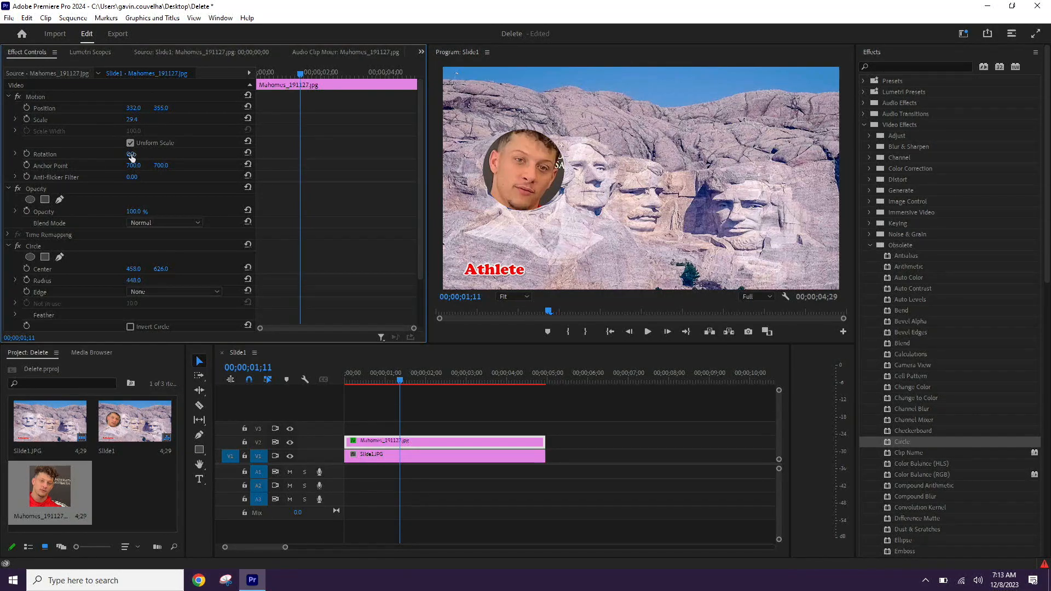
left_click_drag(132, 157, 123, 157)
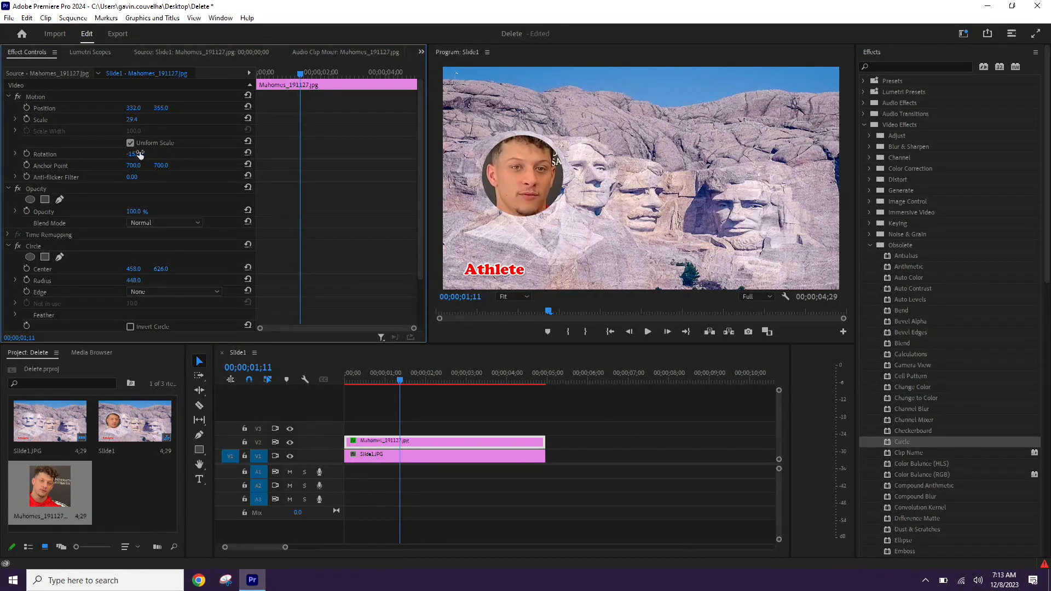
mouse_move(134, 108)
left_mouse_down()
mouse_move(162, 108)
mouse_move(132, 119)
mouse_move(140, 118)
mouse_move(117, 108)
mouse_move(157, 109)
mouse_move(146, 109)
left_mouse_up()
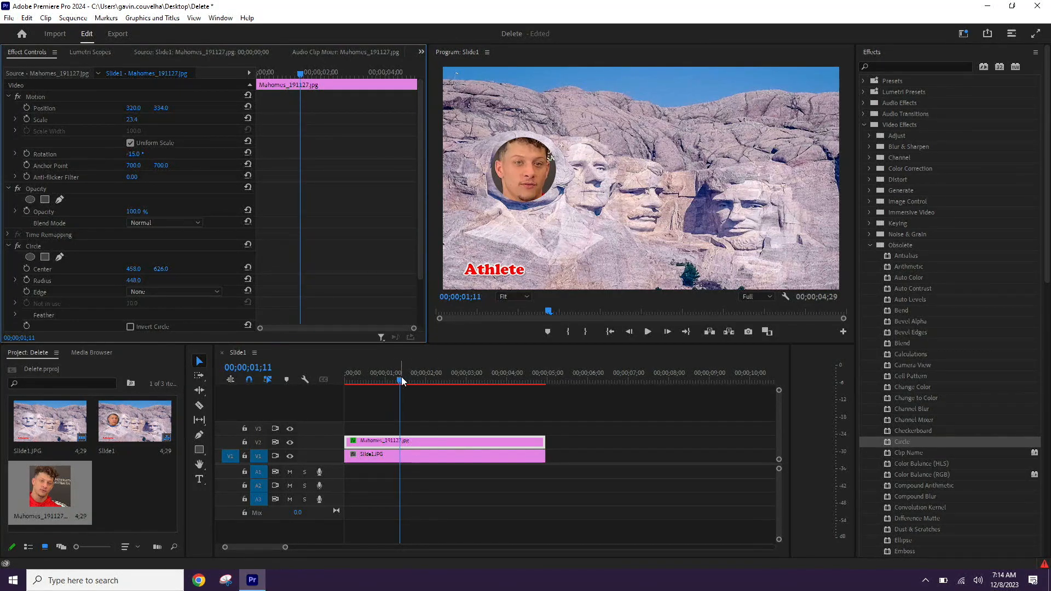
Animate the portrait's position from 1971, 334 at the clip start to 320, 334 at 00;00;00;07
left_click_drag(400, 381, 353, 386)
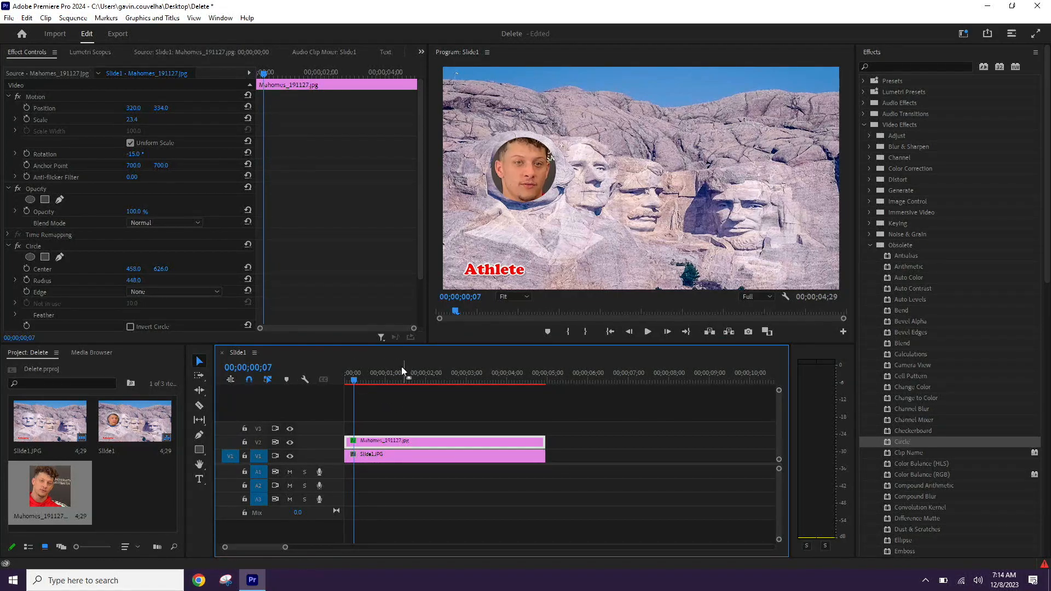
left_click(28, 105)
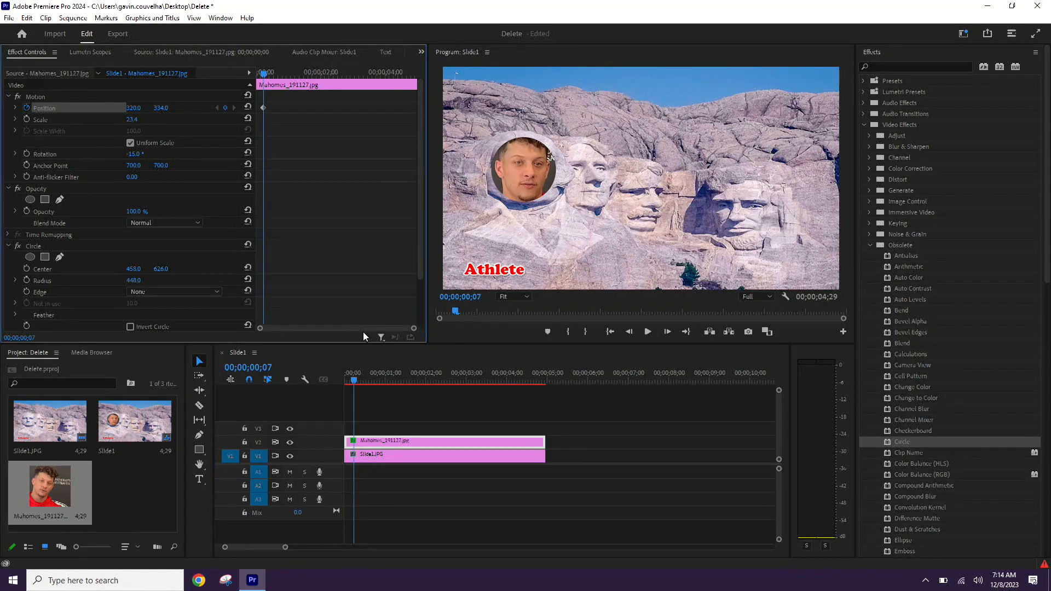
left_click_drag(354, 380, 345, 380)
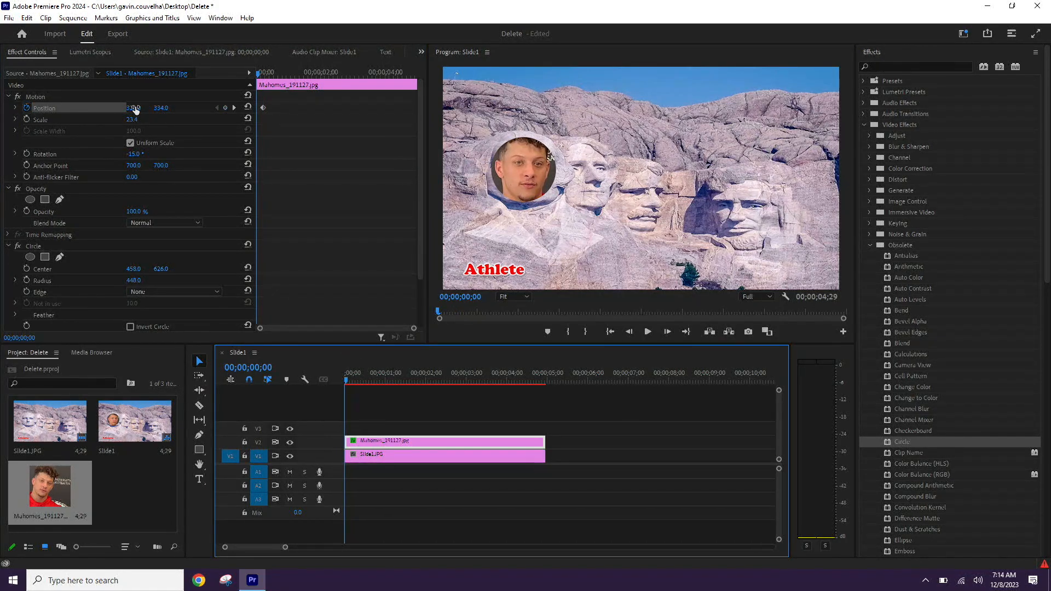
left_click_drag(137, 112, 793, 112)
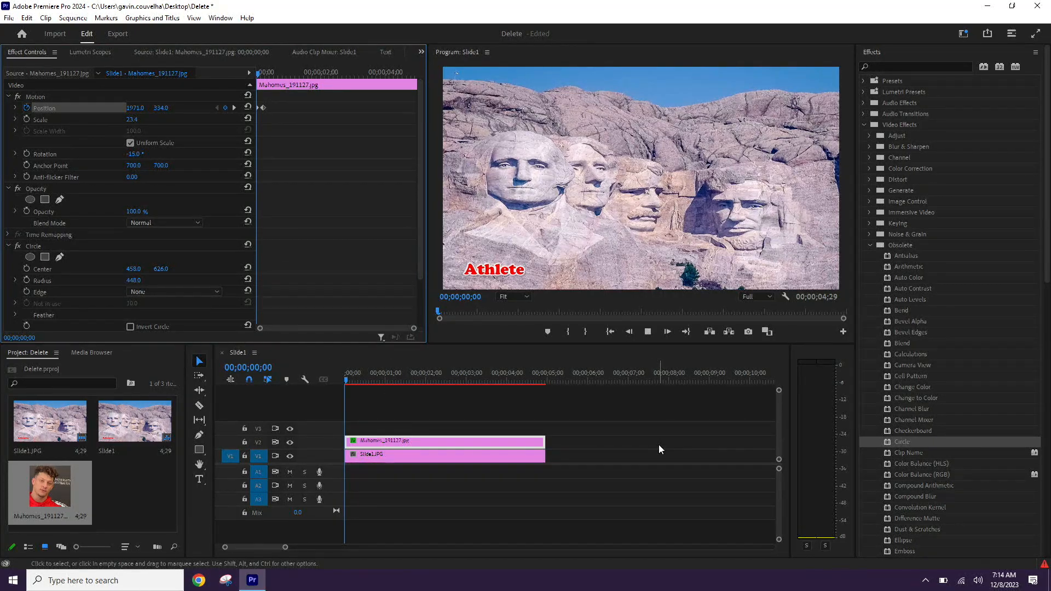
Preview the slide-in and delay the second position keyframe to about 10 frames into the clip
key("space")
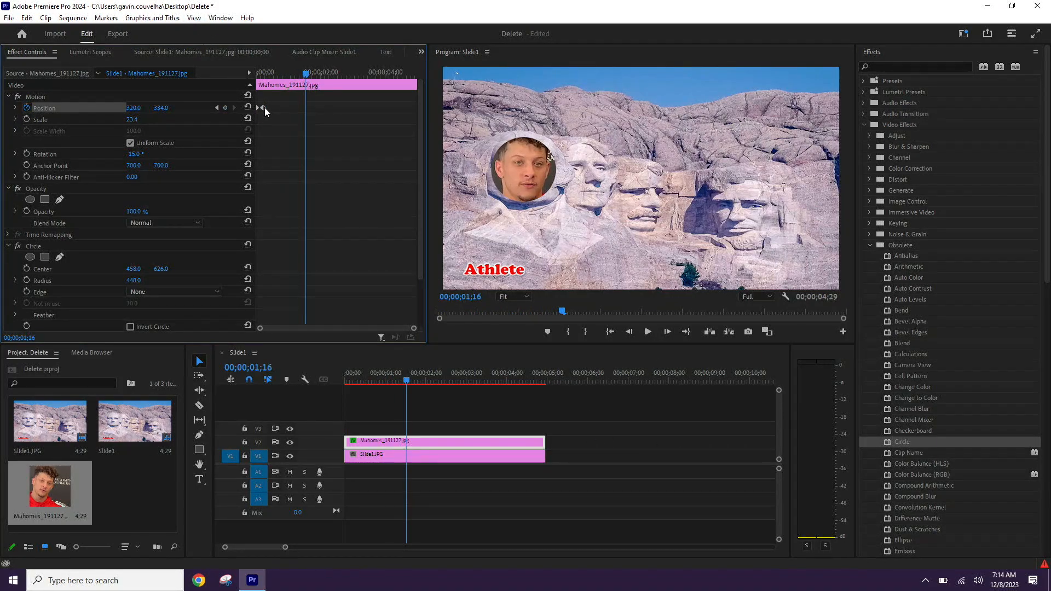
left_click_drag(305, 72, 261, 76)
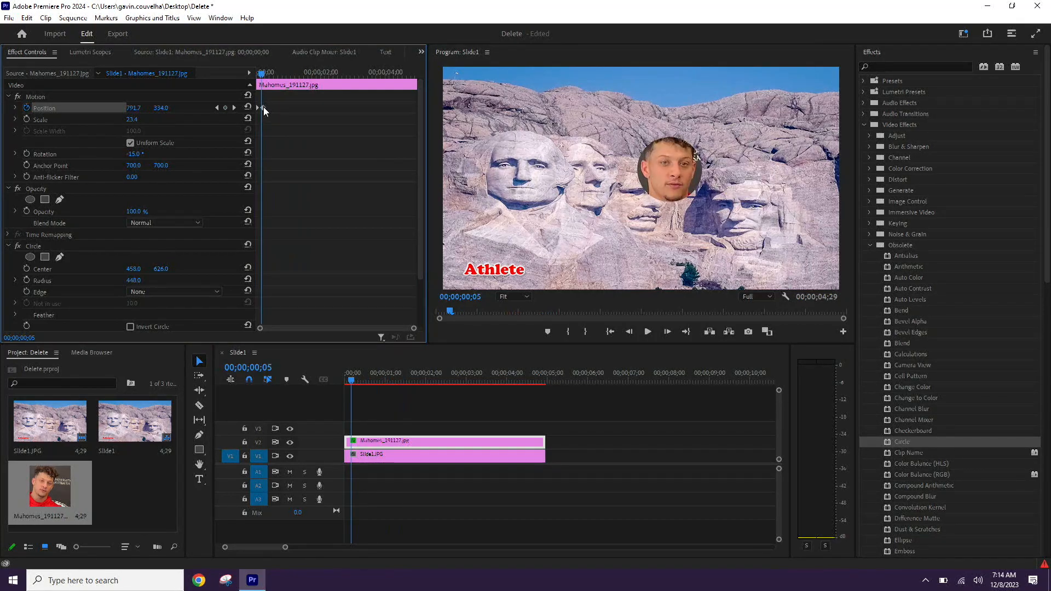
left_click_drag(262, 107, 267, 108)
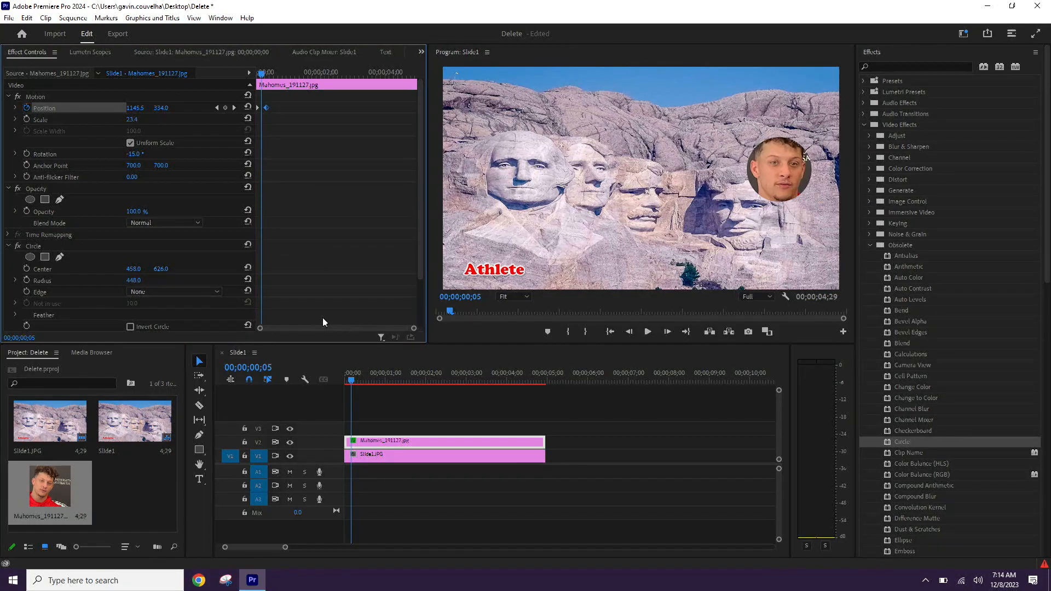
Try moving the first position keyframe closer to the second, preview it, and return it to the clip start
left_click_drag(413, 329, 349, 327)
left_click_drag(259, 107, 324, 112)
left_click_drag(296, 73, 252, 80)
key("space")
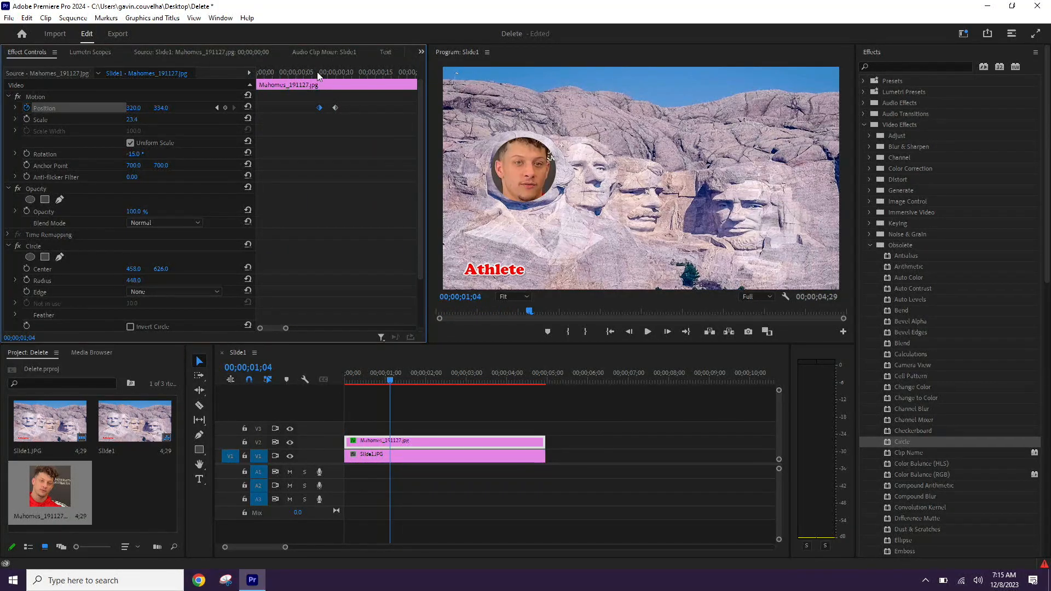
left_click_drag(320, 108, 257, 108)
Play the sequence from the beginning to check the portrait's slide-in animation
left_click(382, 377)
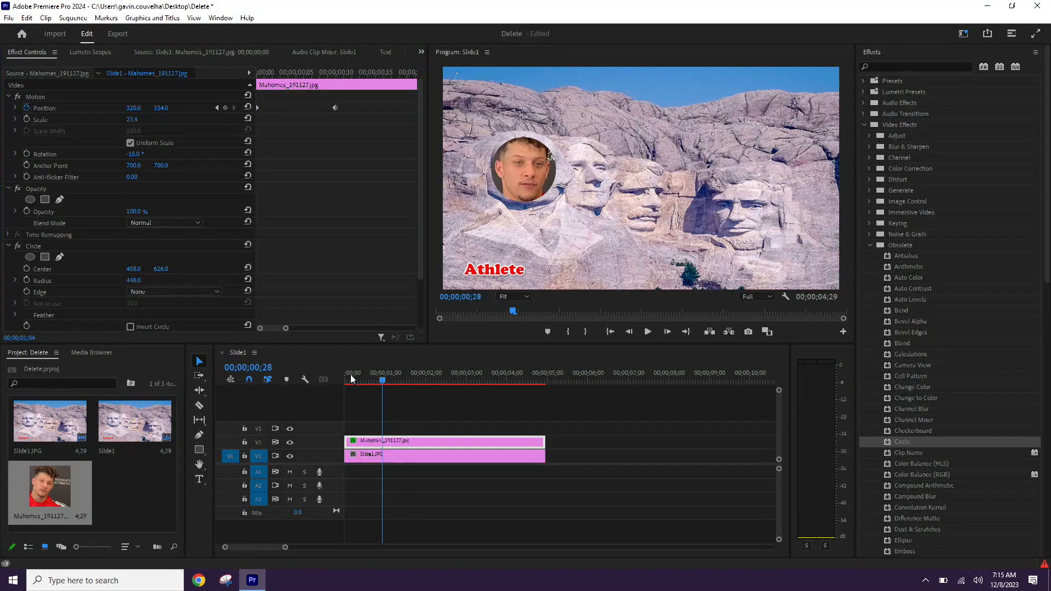
left_click_drag(353, 375, 319, 380)
key("space")
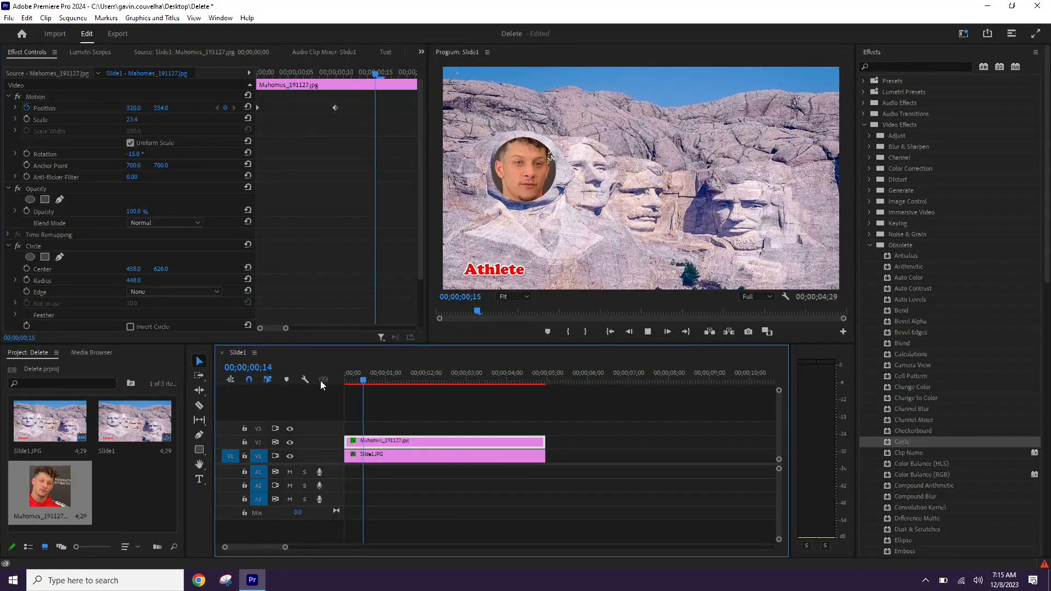
key("space")
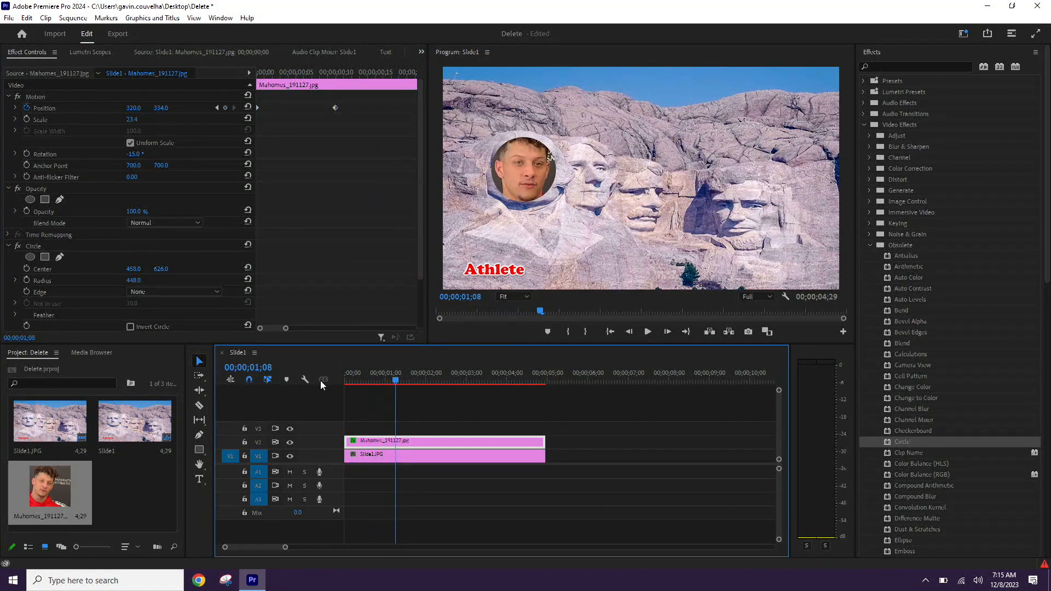